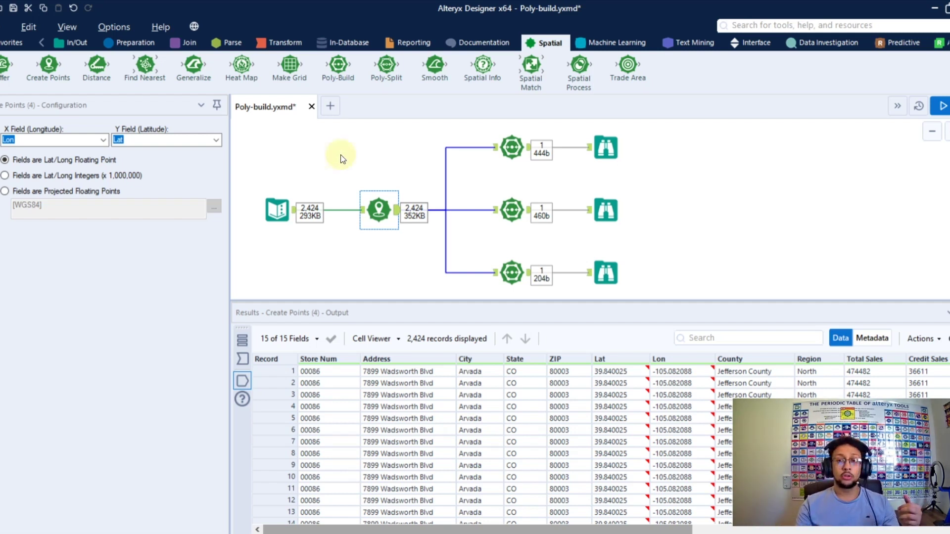
- Select Create Points, then show the first Poly-Build tool's Sequence Polyline from Centroid settings
ctrl+click(278, 209)
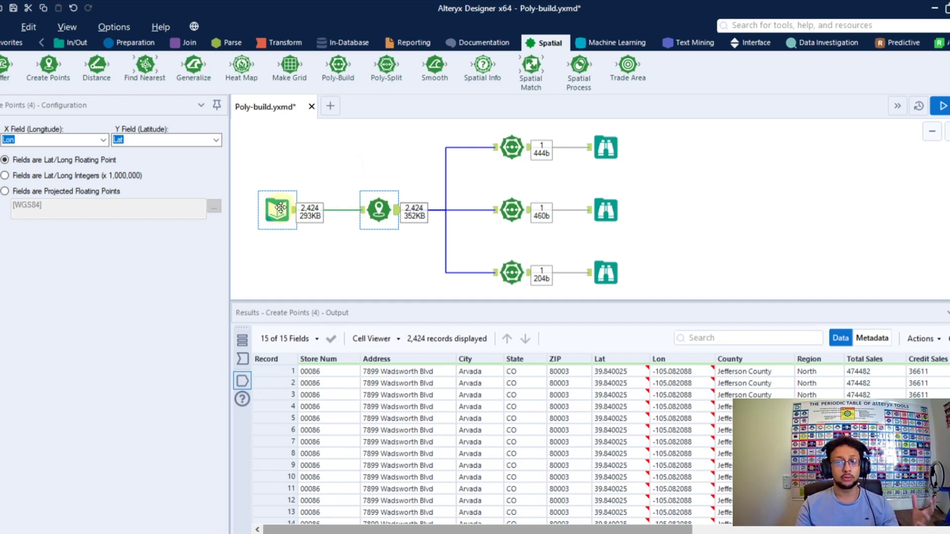
click(380, 211)
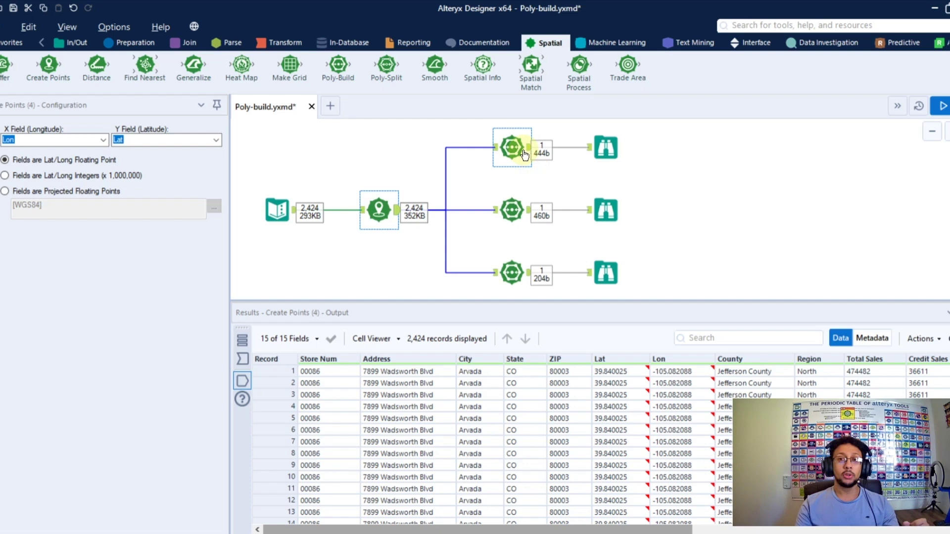
click(521, 150)
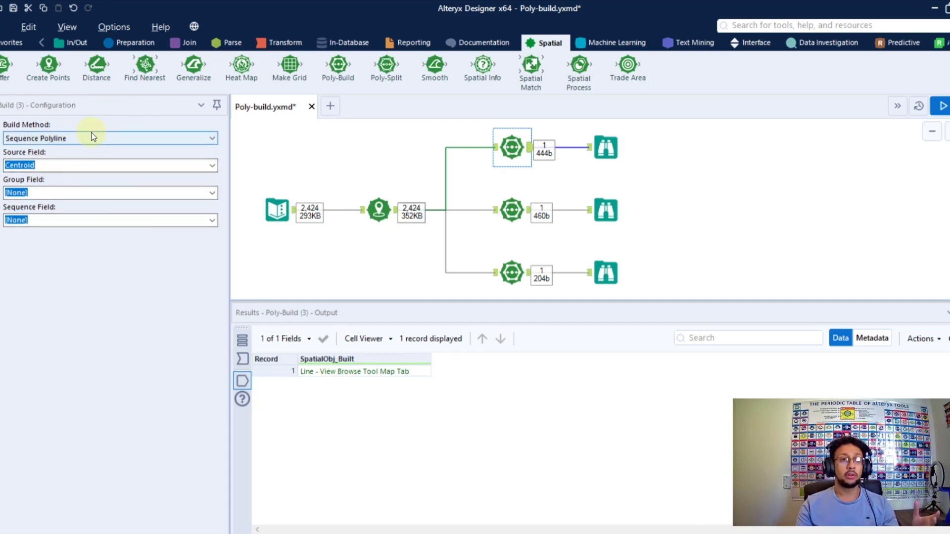
- Keep Sequence Polyline as the build method and Centroid as the source field
click(62, 139)
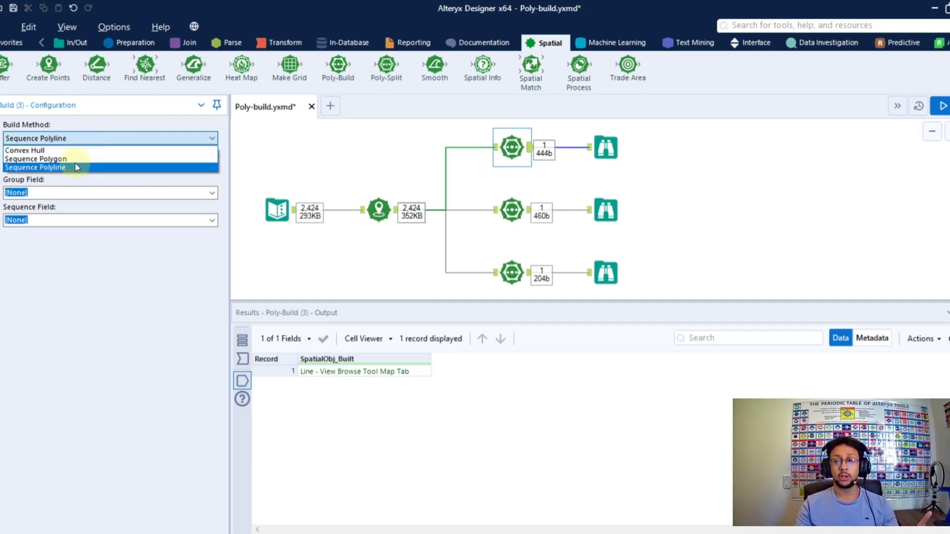
click(32, 167)
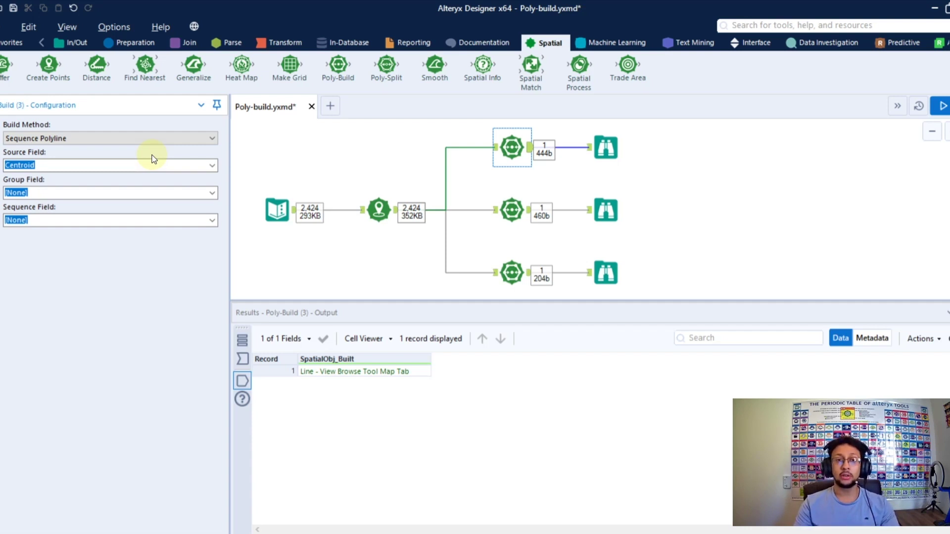
click(152, 158)
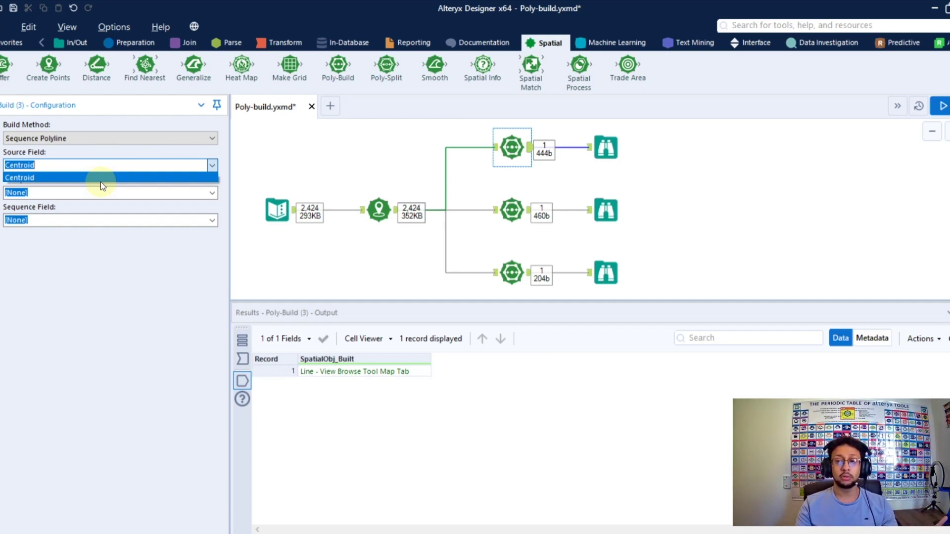
click(29, 179)
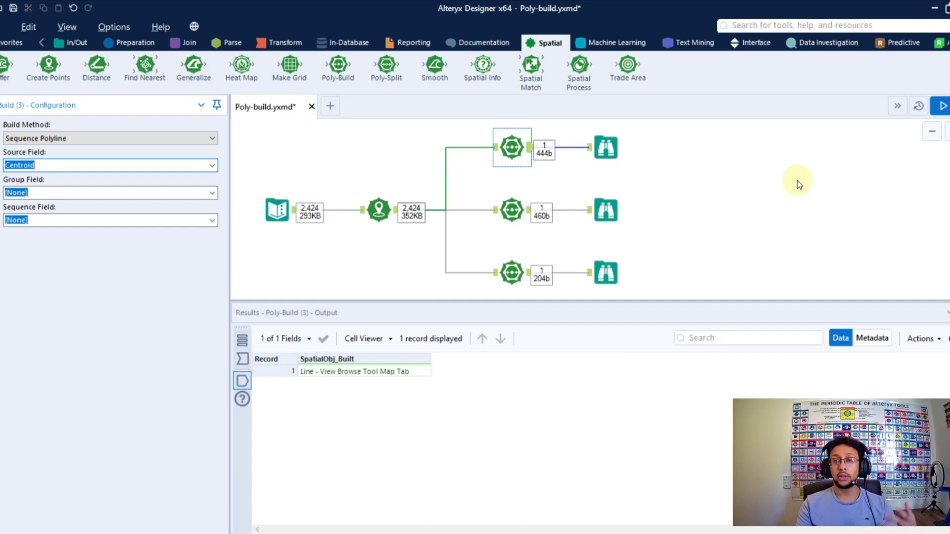
- Map the single zigzag polyline, widen the panel, and reselect the first Poly-Build tool
click(605, 147)
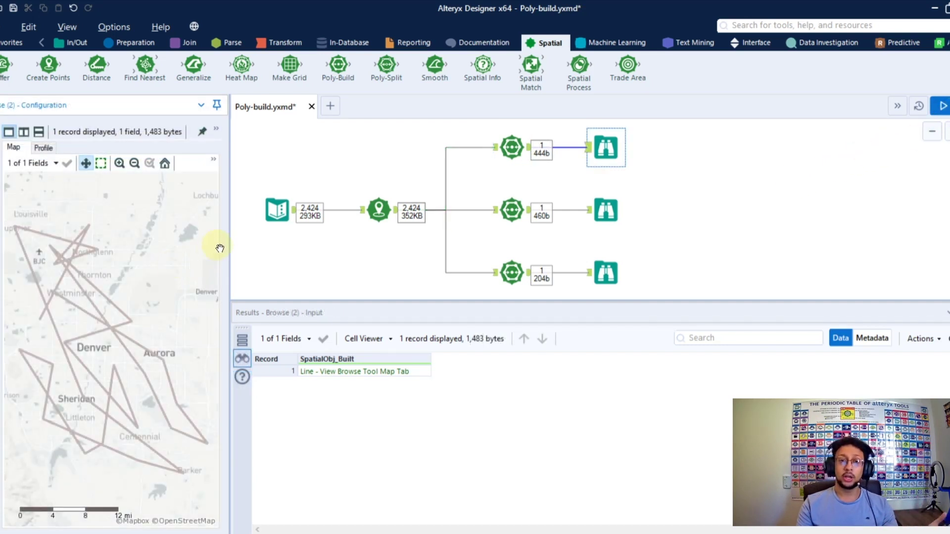
drag(230, 240, 308, 242)
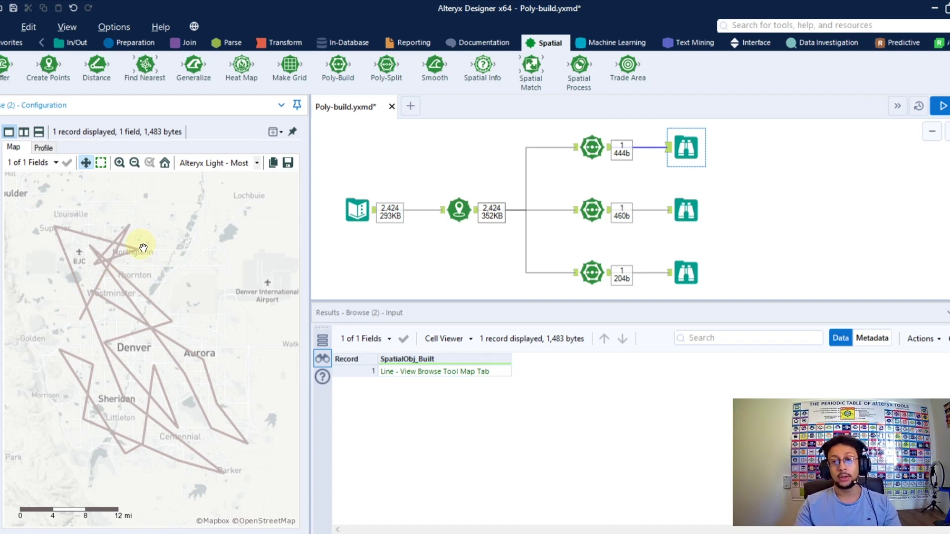
click(591, 147)
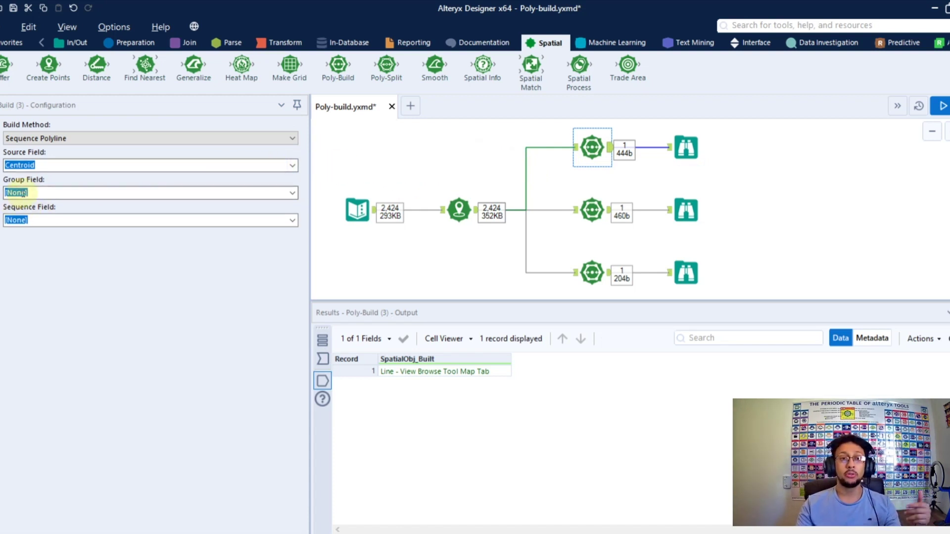
- Group the polyline by Region, sequence it by Perf Indicator, and map the North and South lines
click(293, 193)
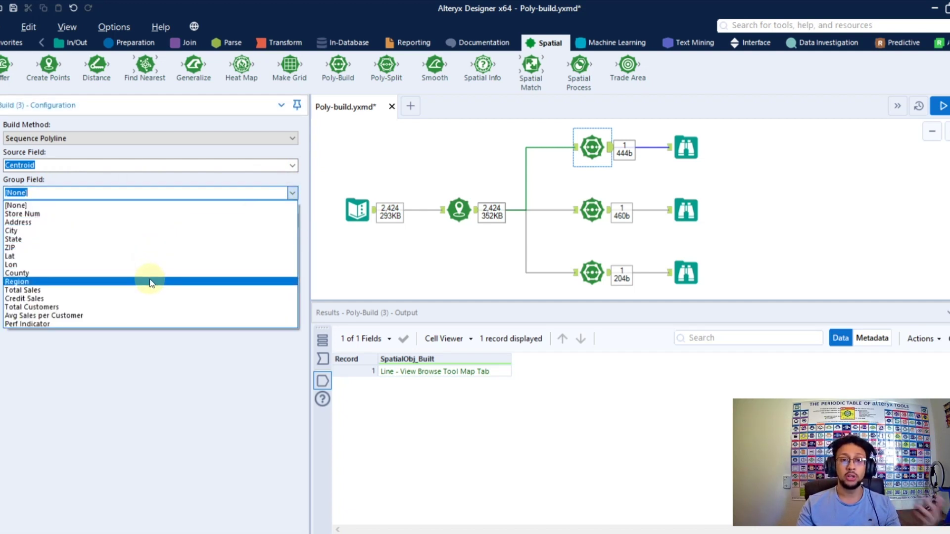
click(149, 282)
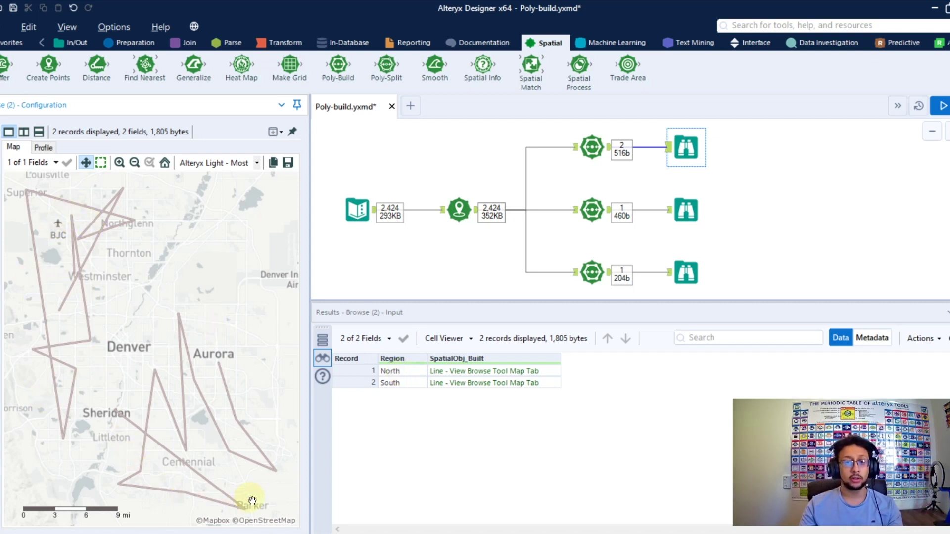
click(586, 149)
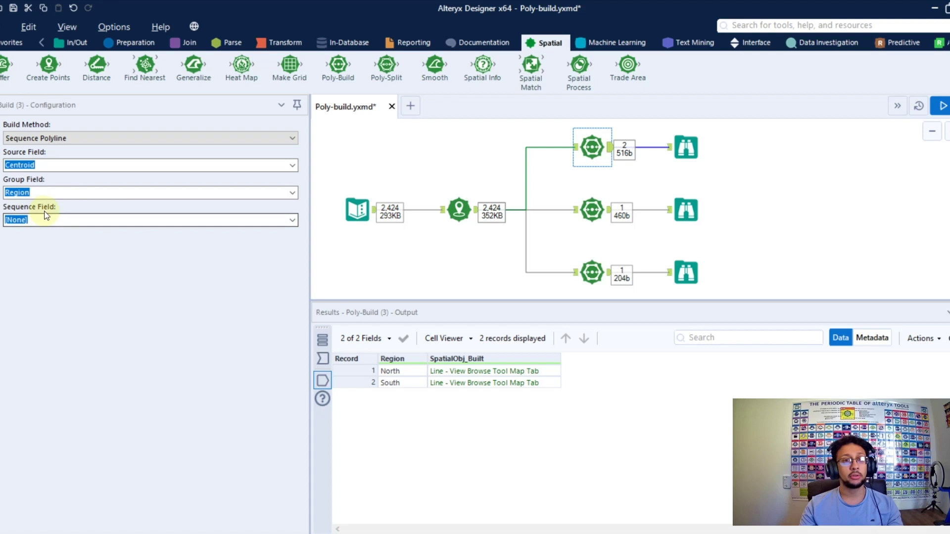
click(292, 220)
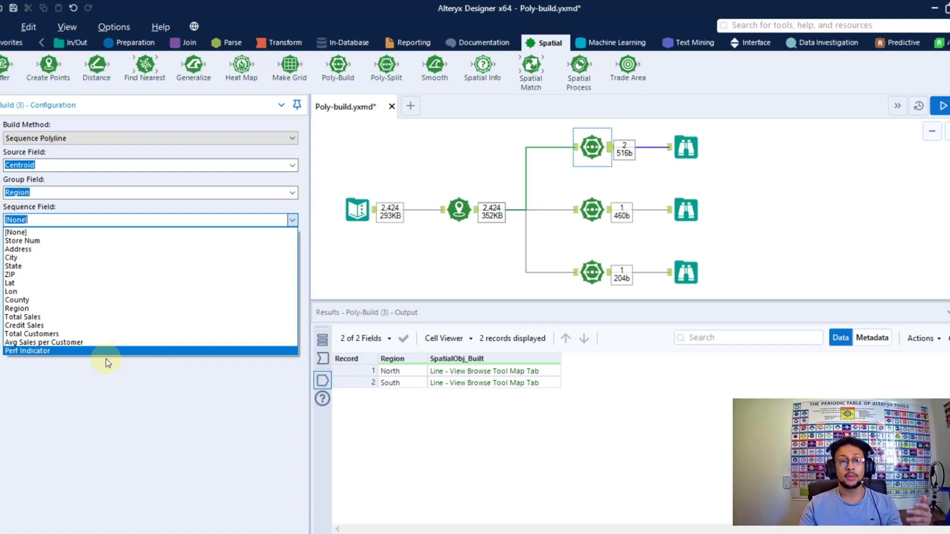
click(54, 351)
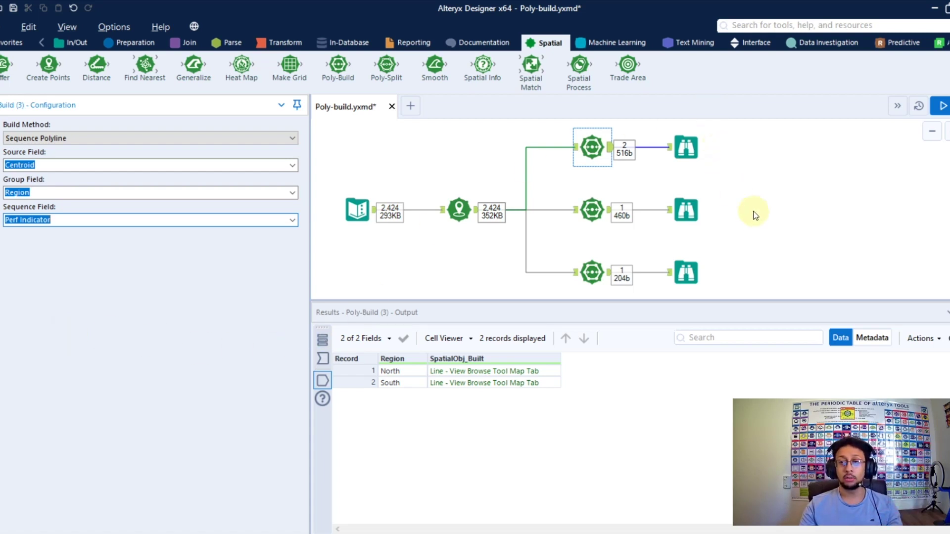
click(686, 147)
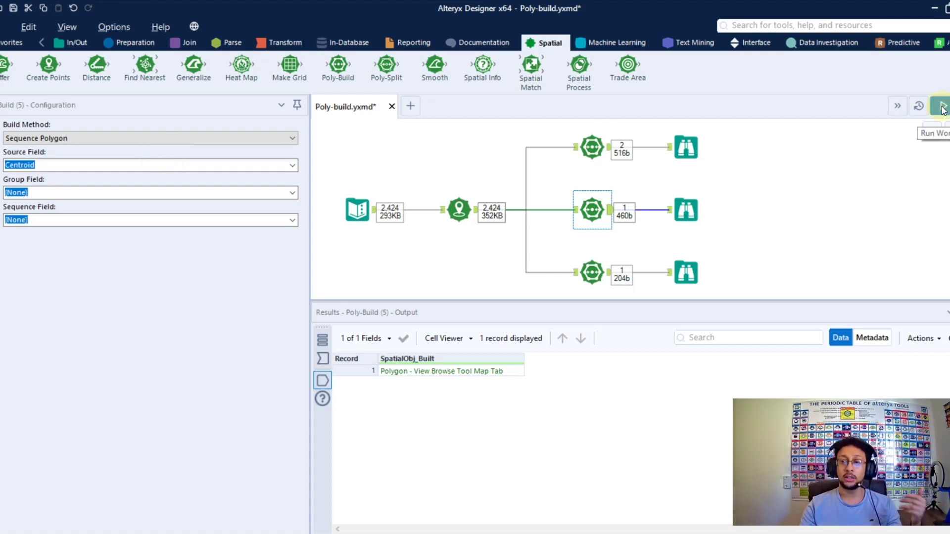
- Map Poly-Build (5)'s ungrouped Sequence Polygon in the middle Browse tool
click(686, 211)
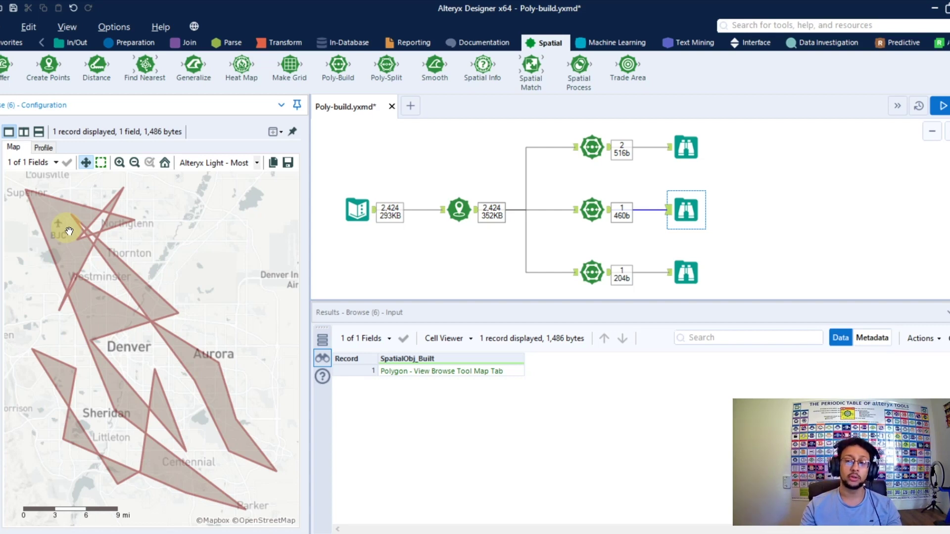
- Set Poly-Build (5)'s Group Field to Region, rerun, and map the North and South polygons
click(292, 192)
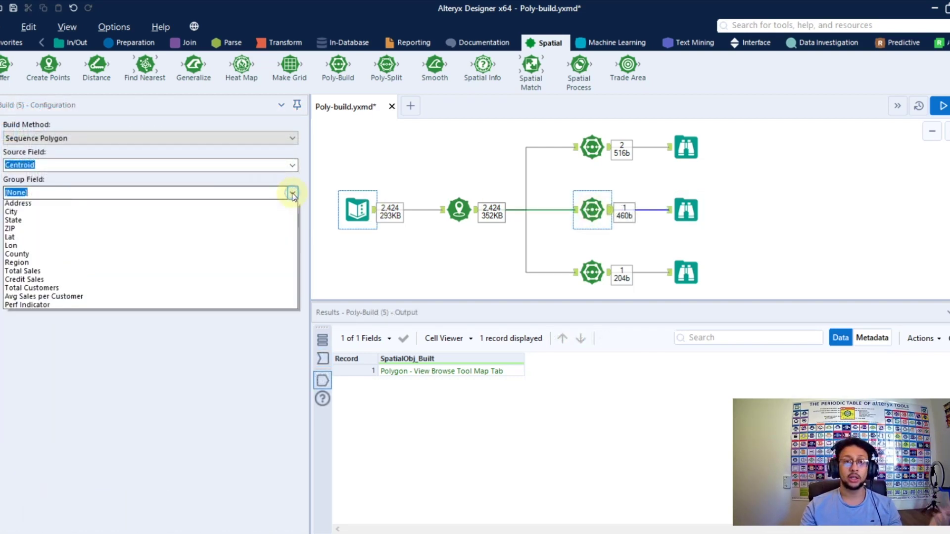
click(66, 277)
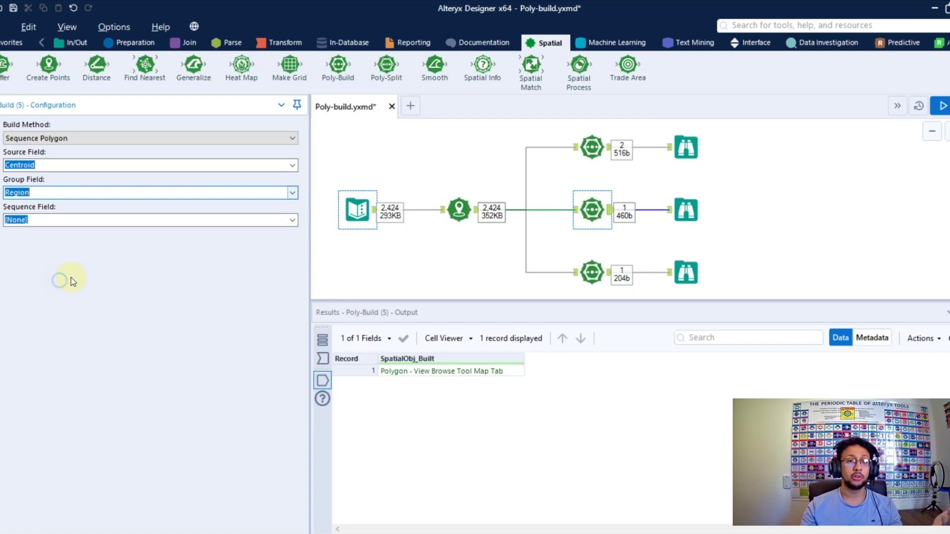
click(918, 119)
click(685, 211)
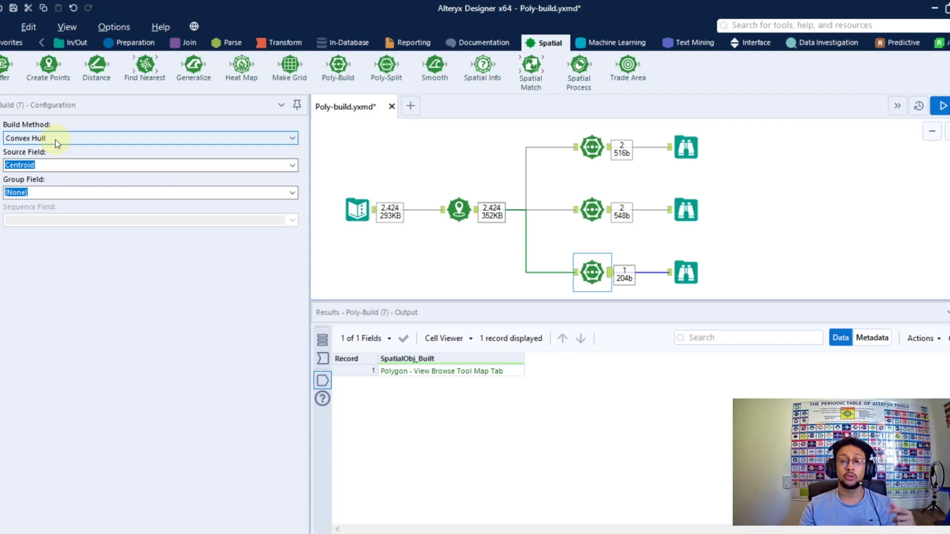
- Map Poly-Build (7)'s single ungrouped convex hull enclosing all Denver-area stores
click(75, 227)
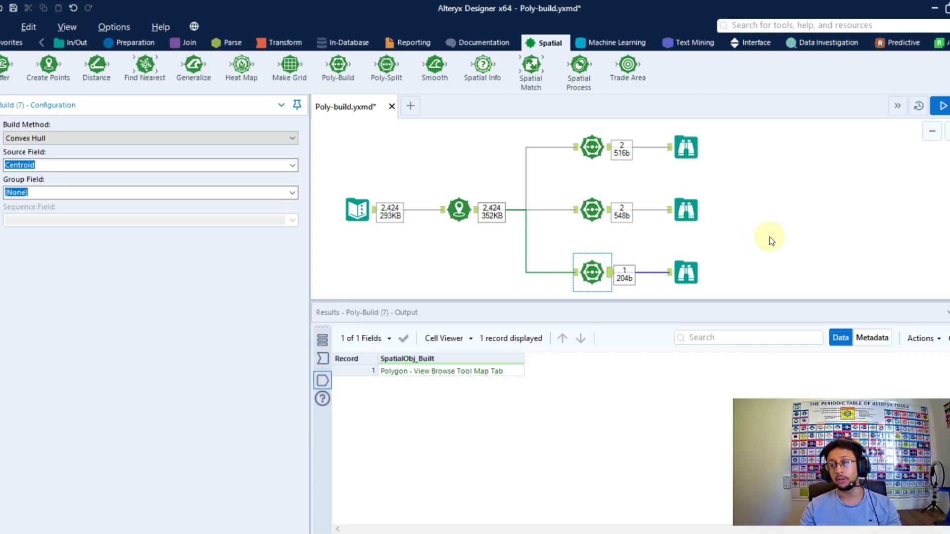
click(685, 273)
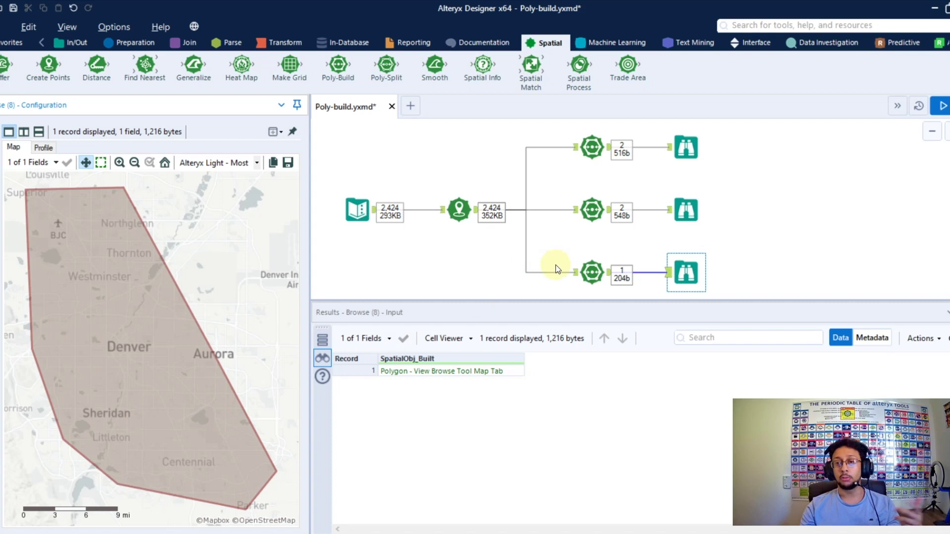
- Set Poly-Build (7)'s Group Field to Region, rerun with Ctrl+R, and map the two hulls
click(591, 272)
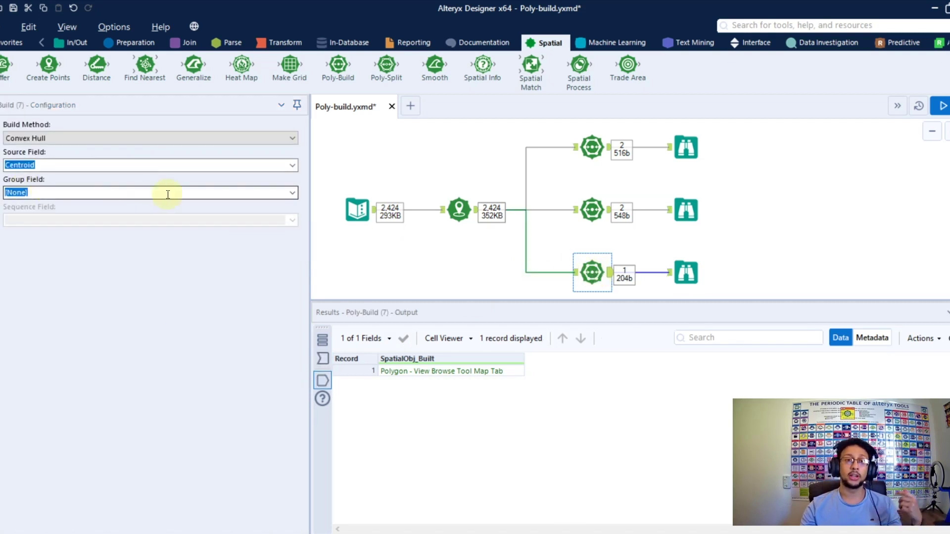
click(292, 193)
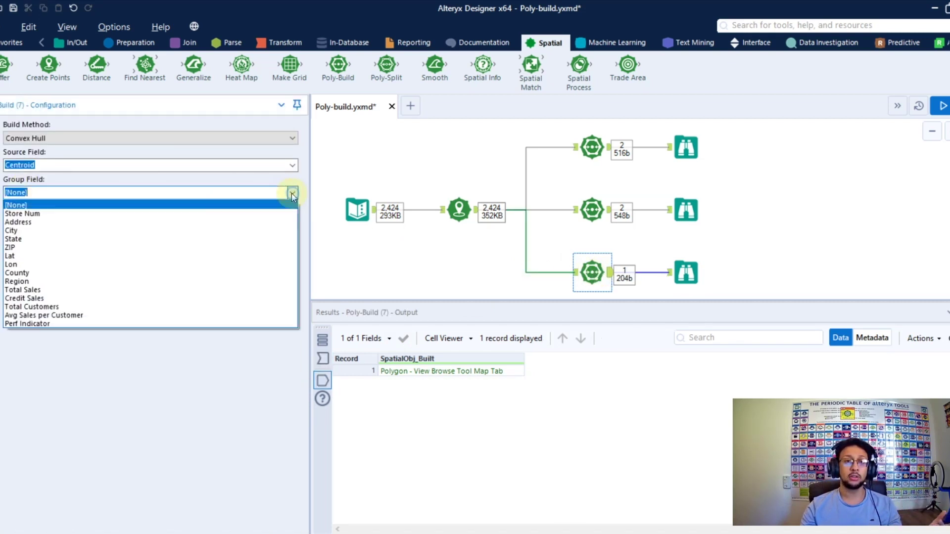
click(69, 282)
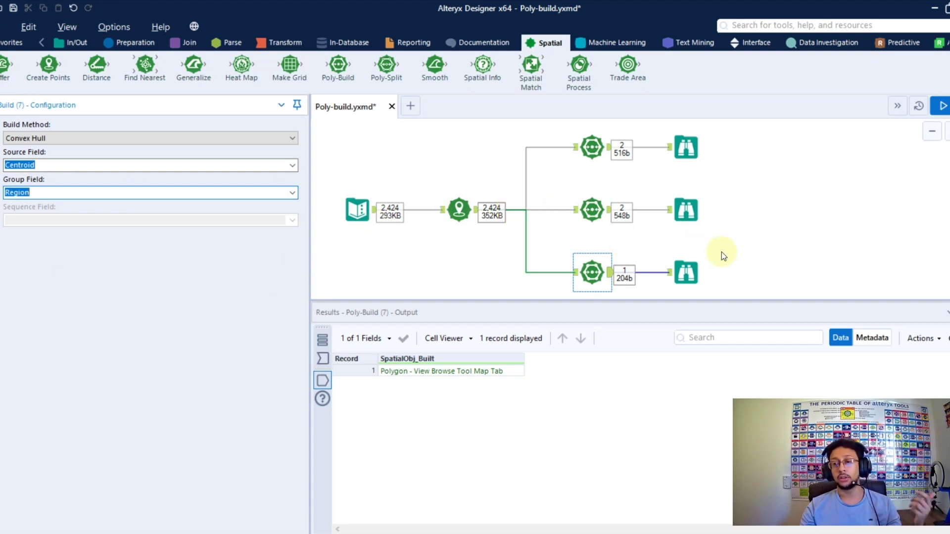
key(ctrl+r)
click(686, 272)
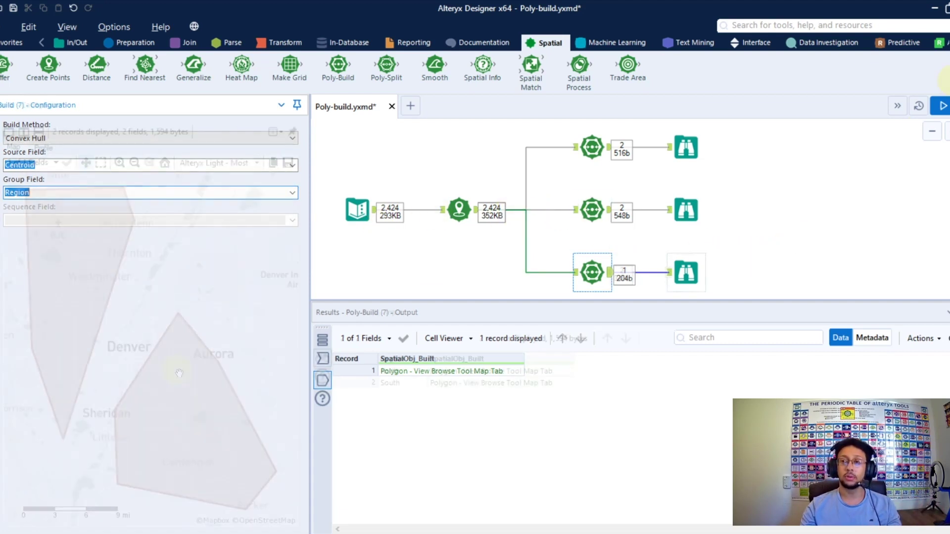